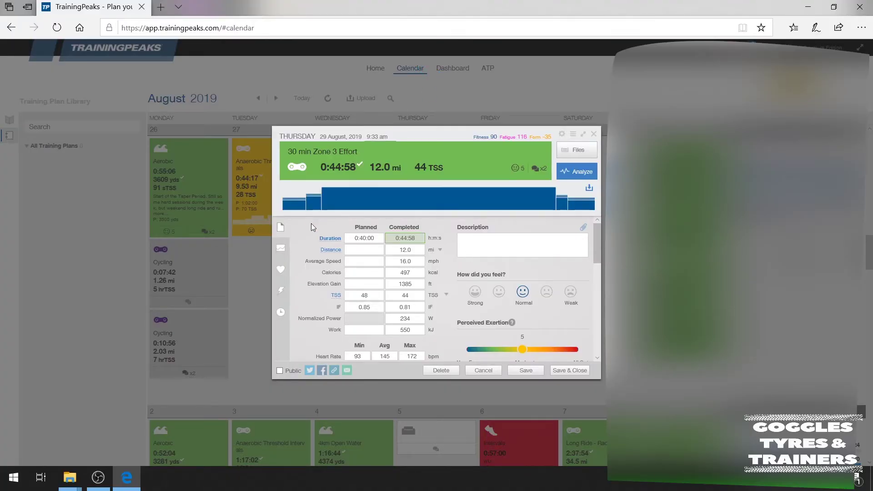
{"action": "mouse_move", "coordinate": [295, 208]}
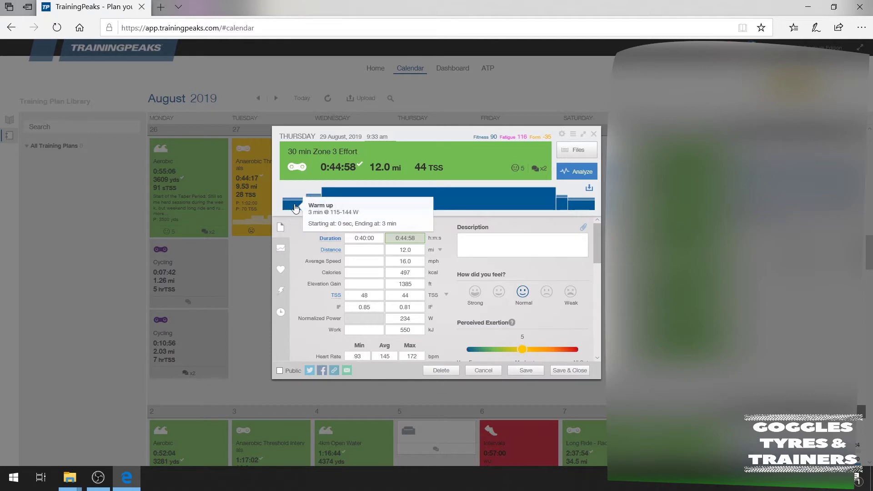
{"action": "mouse_move", "coordinate": [320, 203]}
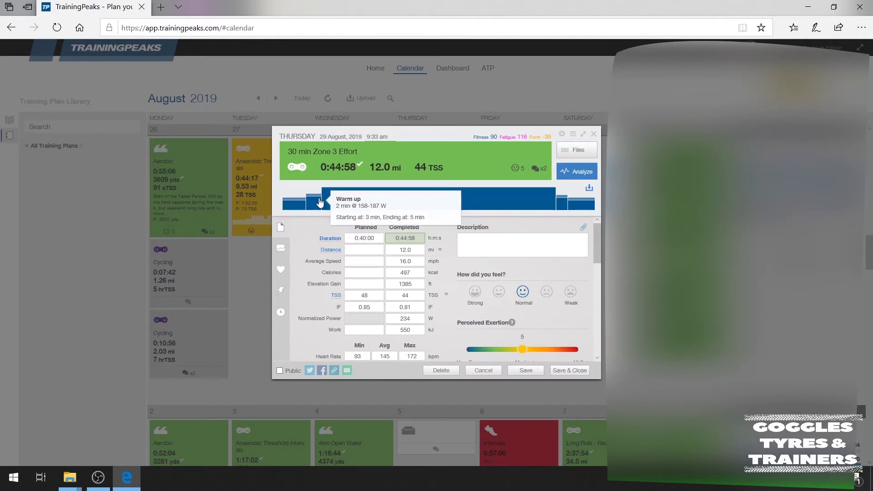
{"action": "mouse_move", "coordinate": [473, 203]}
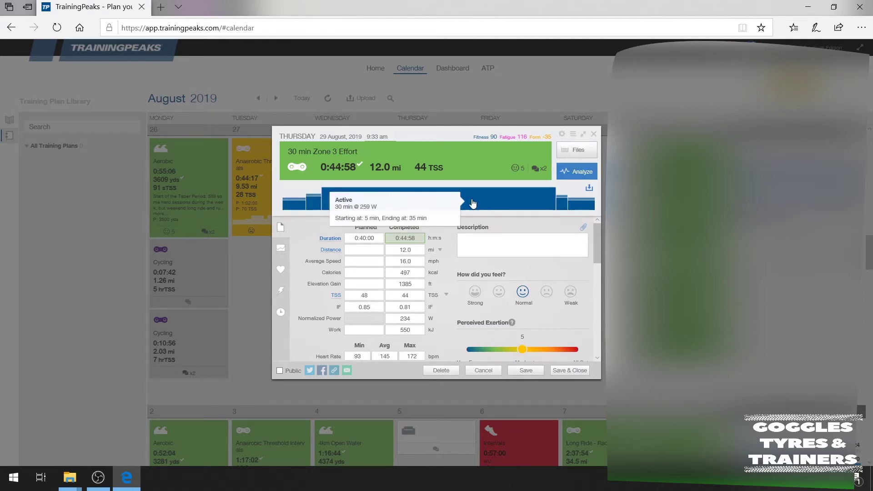
{"action": "mouse_move", "coordinate": [564, 204]}
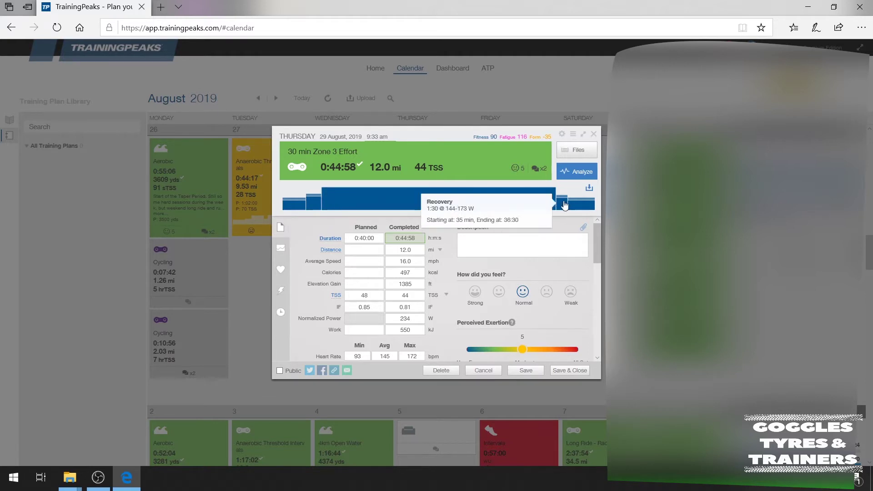
Step: Export the TrainingPeaks workout as ZWO file 2019-08-29_30minZone3.zwo and show it in its folder
{"action": "left_click", "coordinate": [589, 190]}
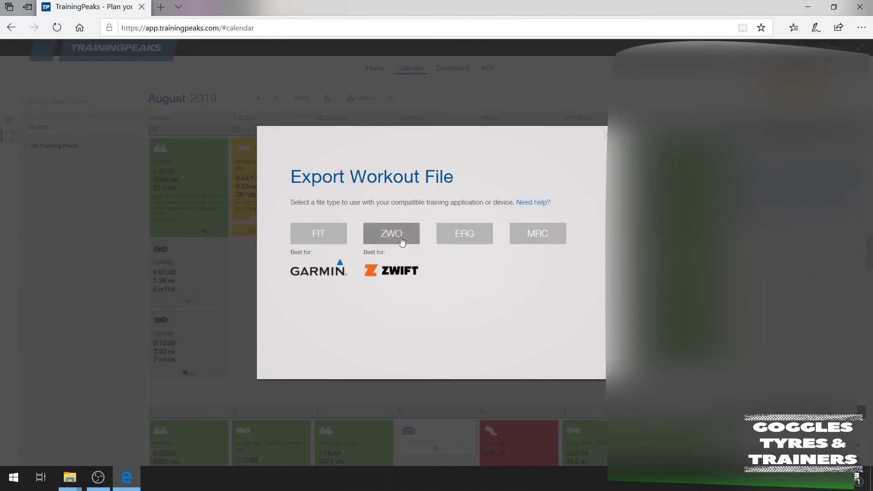
{"action": "left_click", "coordinate": [403, 241]}
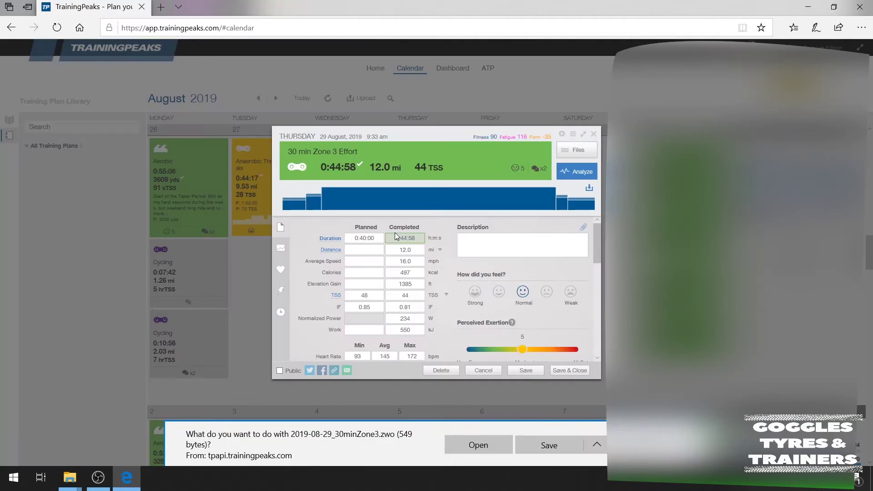
{"action": "left_click", "coordinate": [541, 444]}
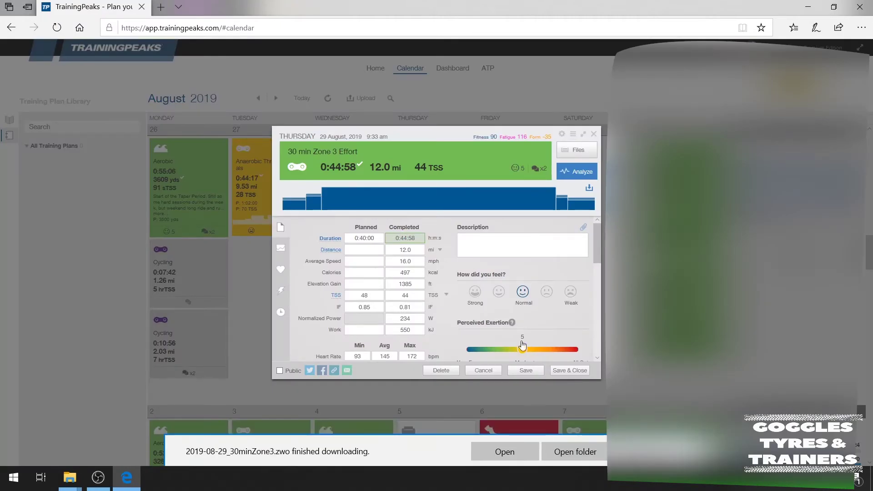
{"action": "left_click", "coordinate": [575, 453]}
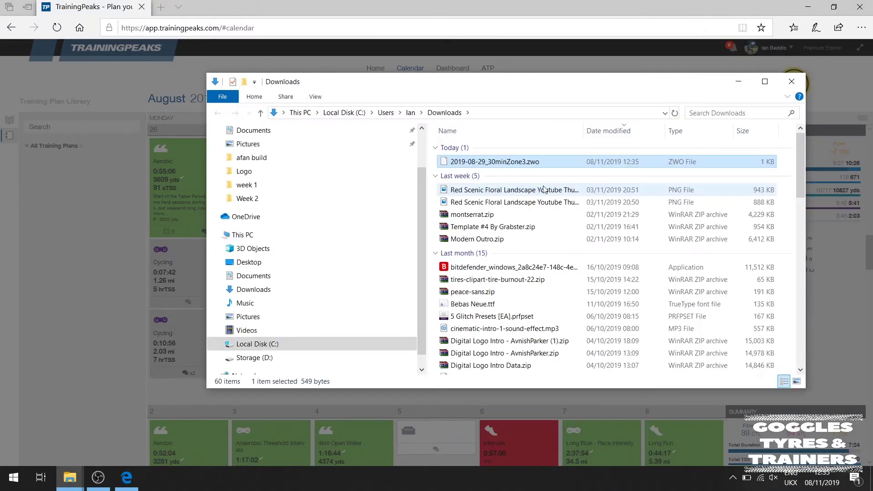
Step: Copy 2019-08-29_30minZone3.zwo into Documents\Zwift\Workouts and its 260491 subfolder
{"action": "left_click", "coordinate": [528, 165]}
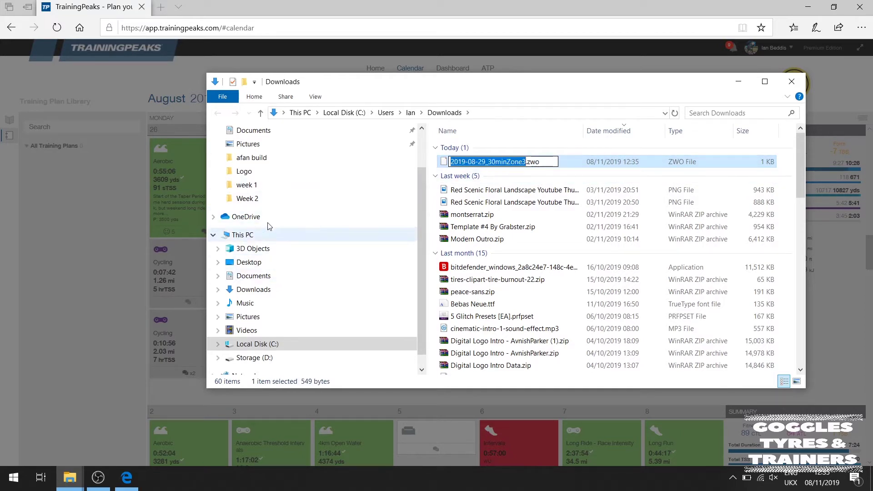
{"action": "left_click", "coordinate": [253, 276]}
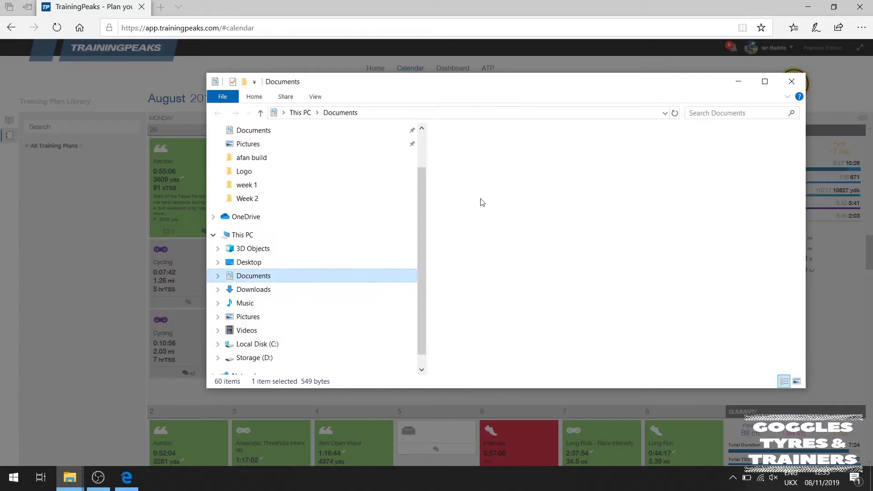
{"action": "double_click", "coordinate": [464, 226]}
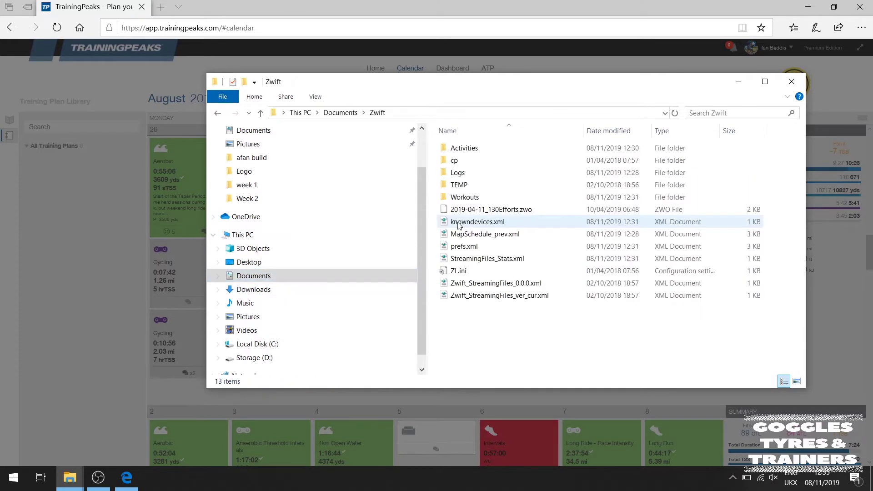
{"action": "double_click", "coordinate": [470, 201]}
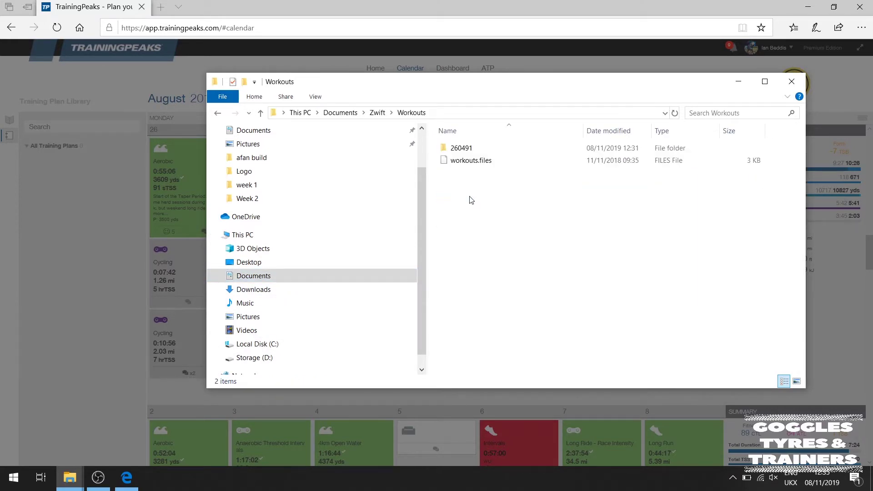
{"action": "double_click", "coordinate": [461, 148]}
{"action": "key", "text": "ctrl+v"}
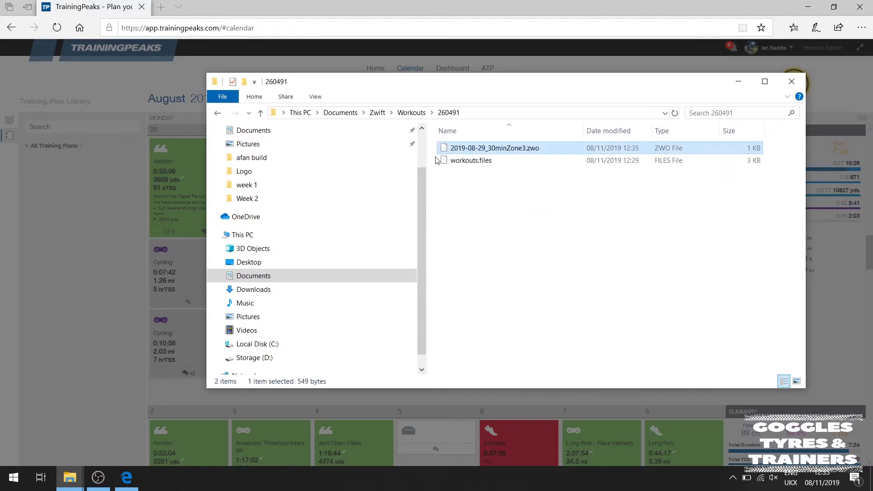
{"action": "left_click", "coordinate": [414, 117]}
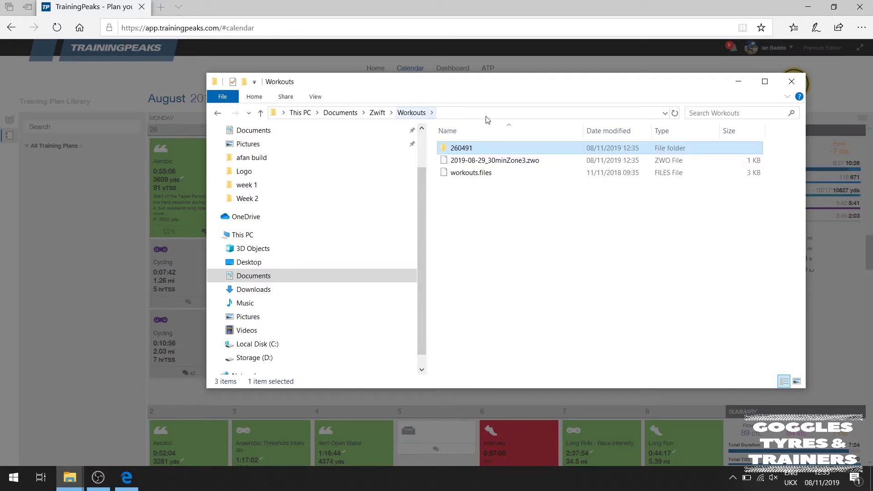
{"action": "left_click", "coordinate": [13, 478]}
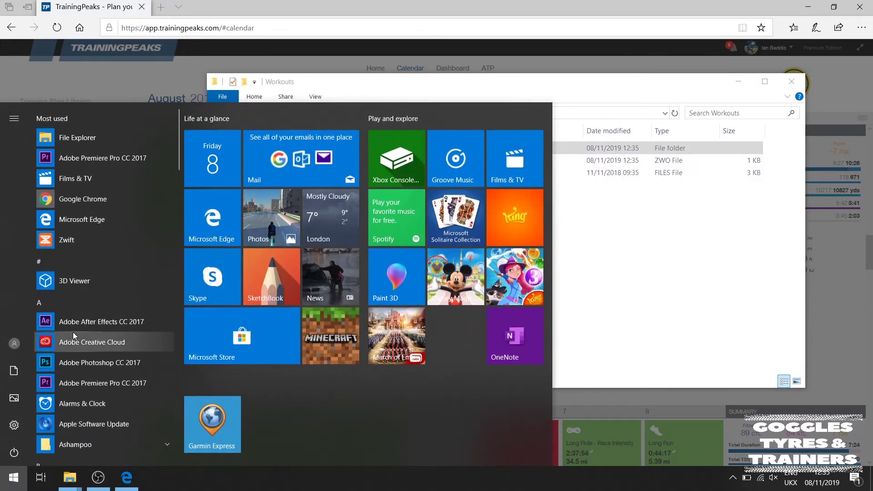
Step: Launch Zwift from the Start menu's Most used list
{"action": "left_click", "coordinate": [82, 242]}
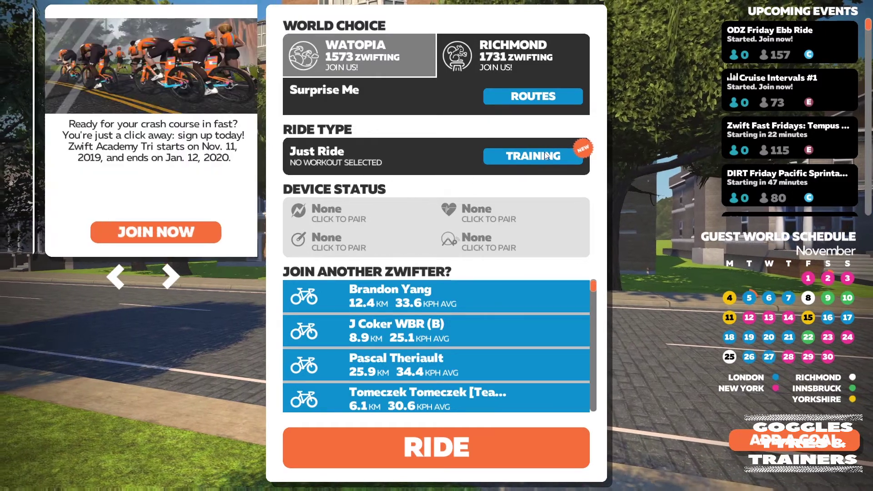
Step: Preview the imported 30 min Zone 3 Effort under Custom Workouts, then start a new custom workout
{"action": "left_click", "coordinate": [520, 154]}
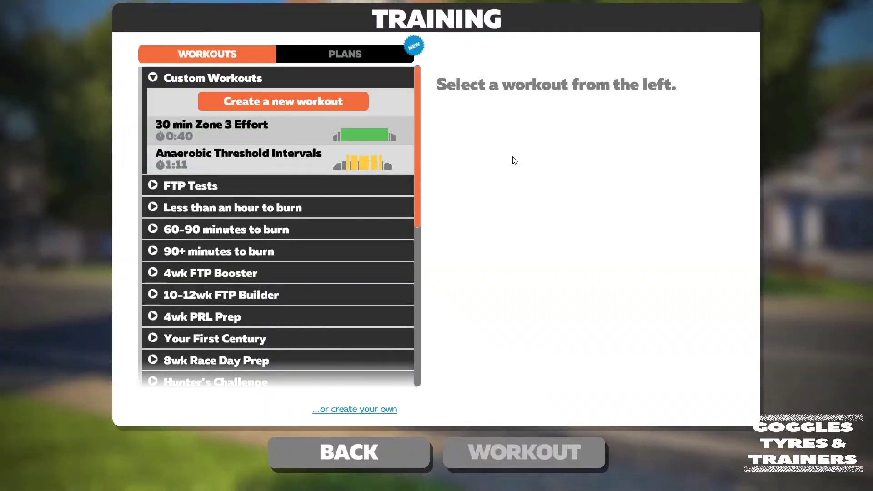
{"action": "left_click", "coordinate": [233, 132]}
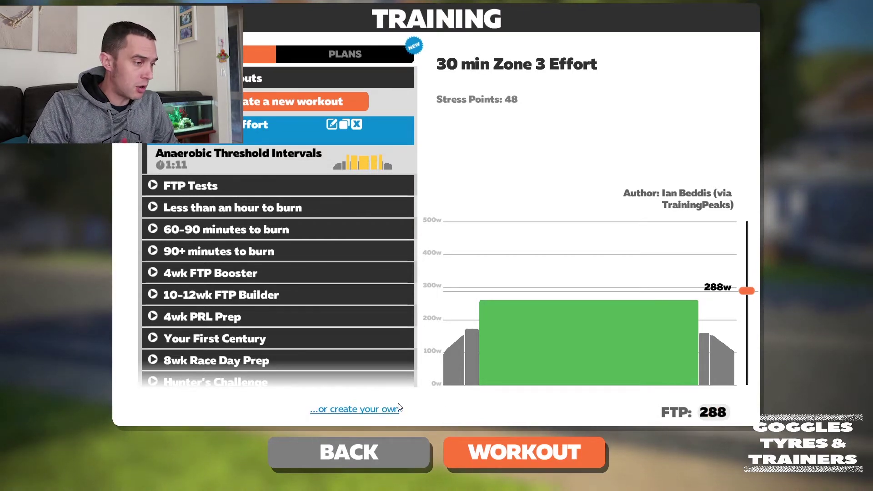
{"action": "left_click", "coordinate": [369, 409]}
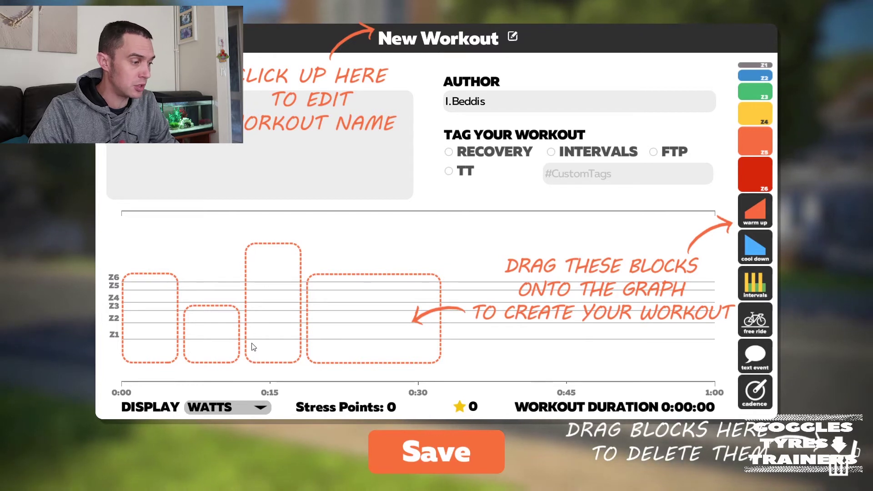
Step: Switch the display to watts and add a 10:00 warm-up ramp from 72w to 216w
{"action": "left_click", "coordinate": [249, 405]}
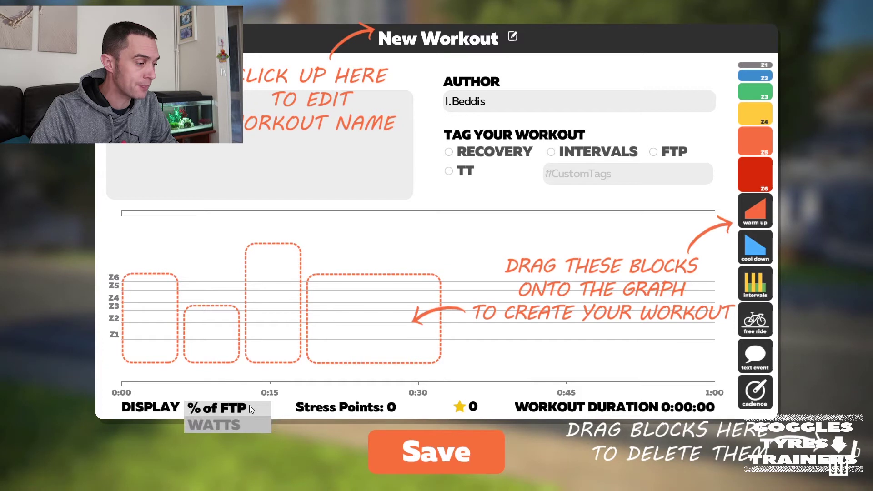
{"action": "left_click", "coordinate": [233, 422]}
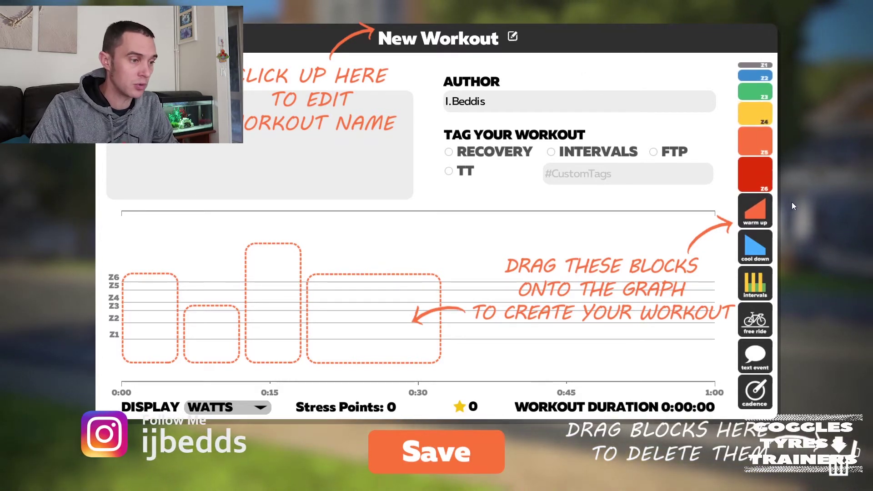
{"action": "left_click_drag", "start_coordinate": [763, 213], "coordinate": [284, 341]}
{"action": "left_click_drag", "start_coordinate": [198, 350], "coordinate": [199, 352]}
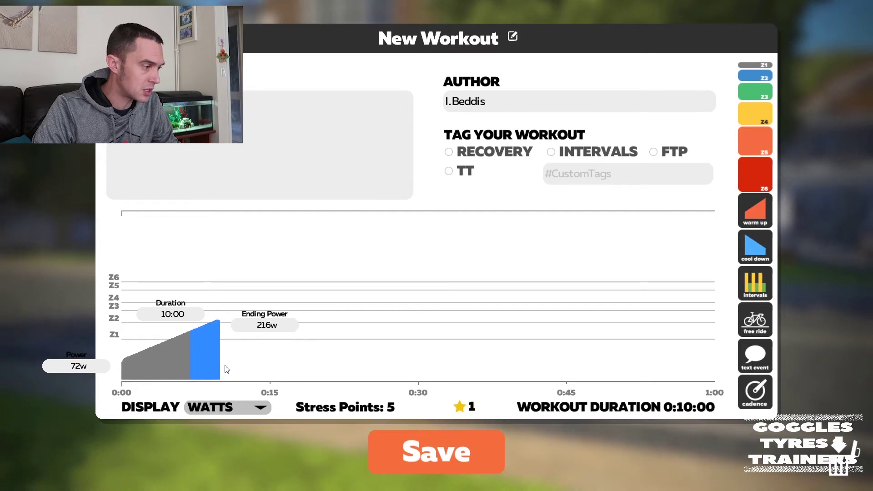
Step: Shorten the warm-up to 5:00, ramping from 115w to an ending power of 187w
{"action": "left_click_drag", "start_coordinate": [222, 366], "coordinate": [174, 363]}
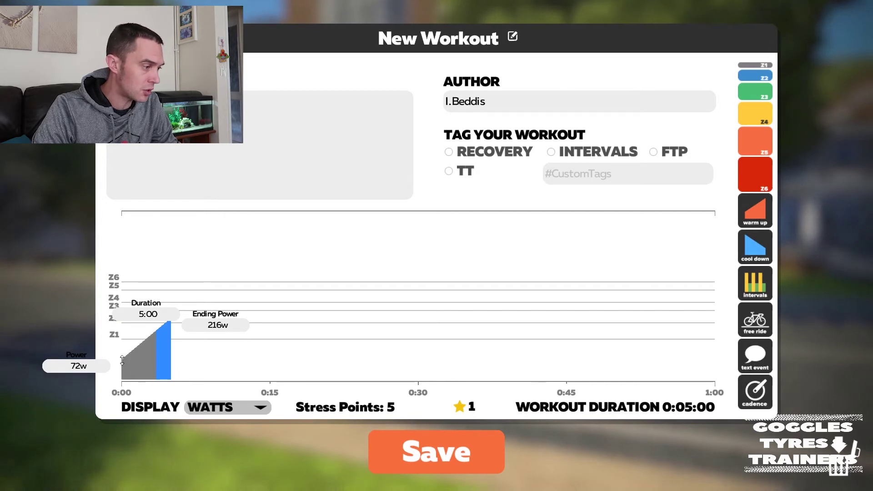
{"action": "left_click_drag", "start_coordinate": [123, 358], "coordinate": [124, 345]}
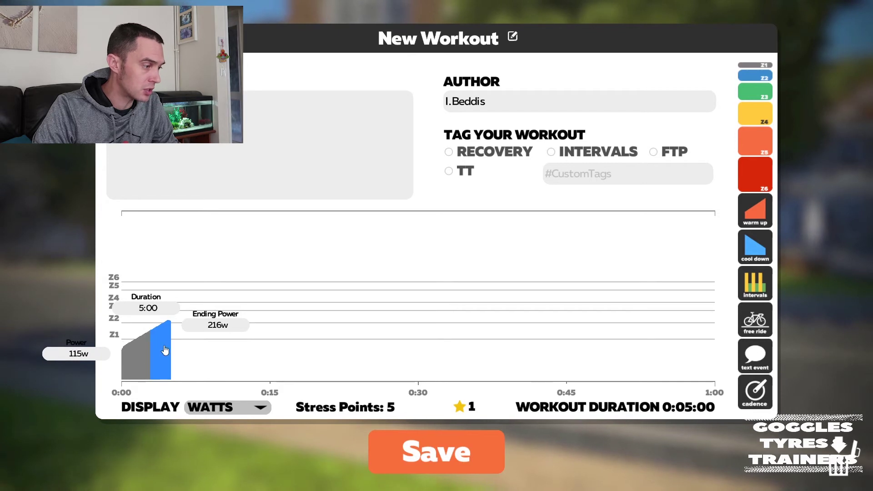
{"action": "left_click_drag", "start_coordinate": [170, 322], "coordinate": [172, 333]}
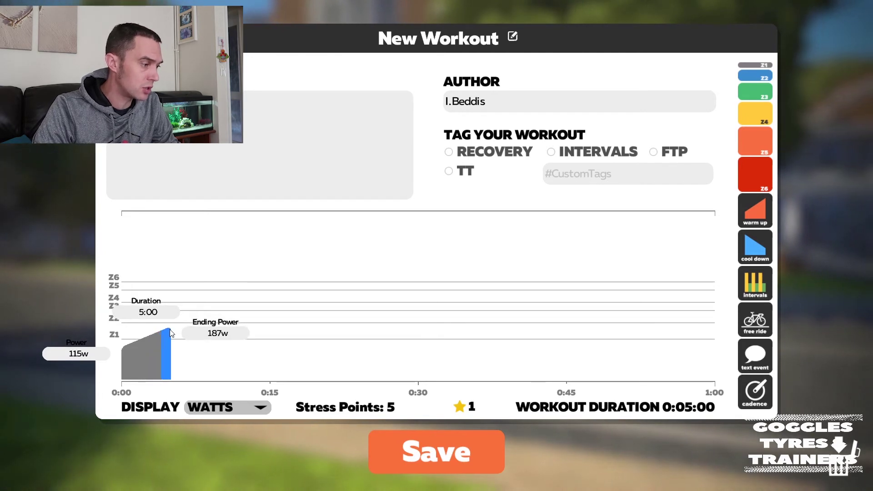
{"action": "left_click", "coordinate": [210, 333]}
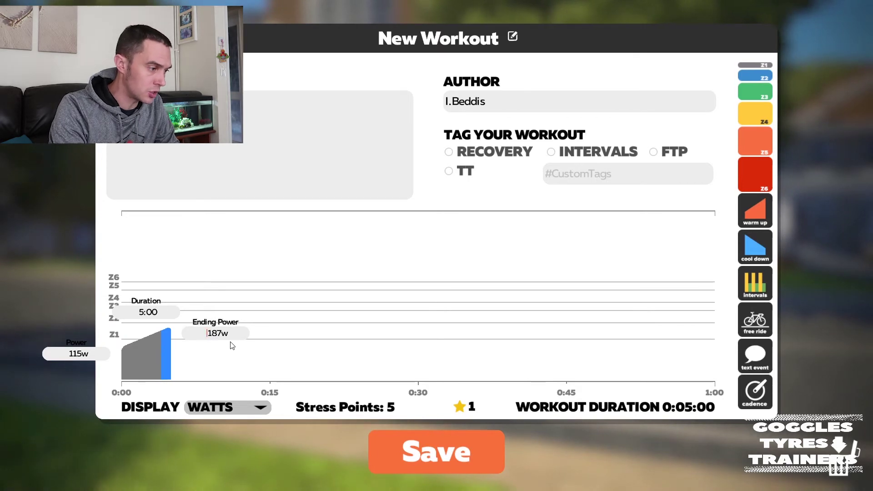
{"action": "type", "text": "87"}
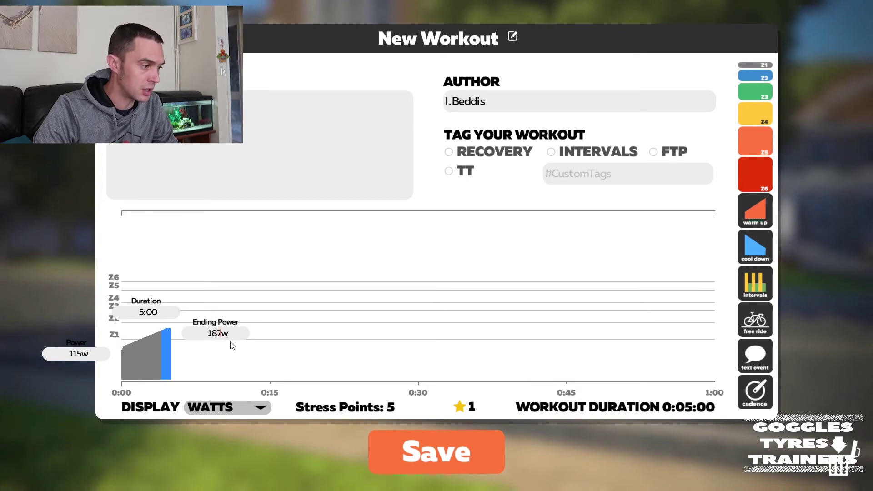
{"action": "key", "text": "Return"}
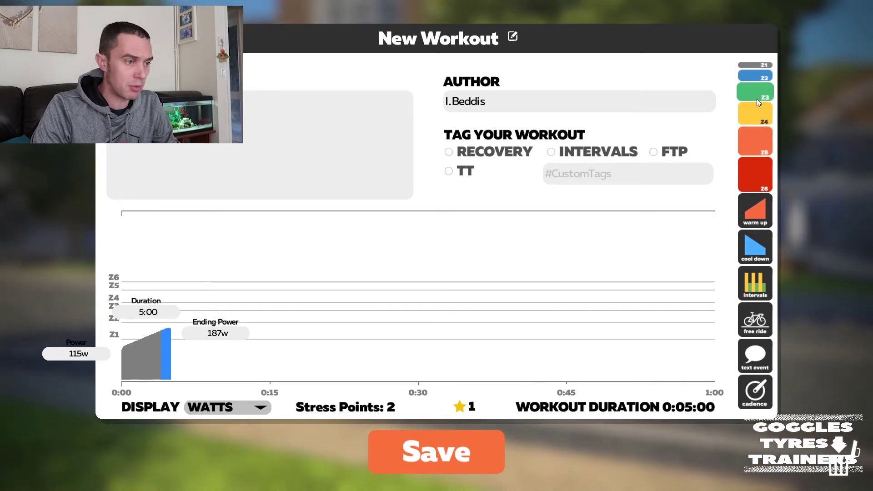
Step: Add a Z4 steady block at 259w after the warm-up with a 30:00 duration
{"action": "left_click_drag", "start_coordinate": [757, 109], "coordinate": [190, 338]}
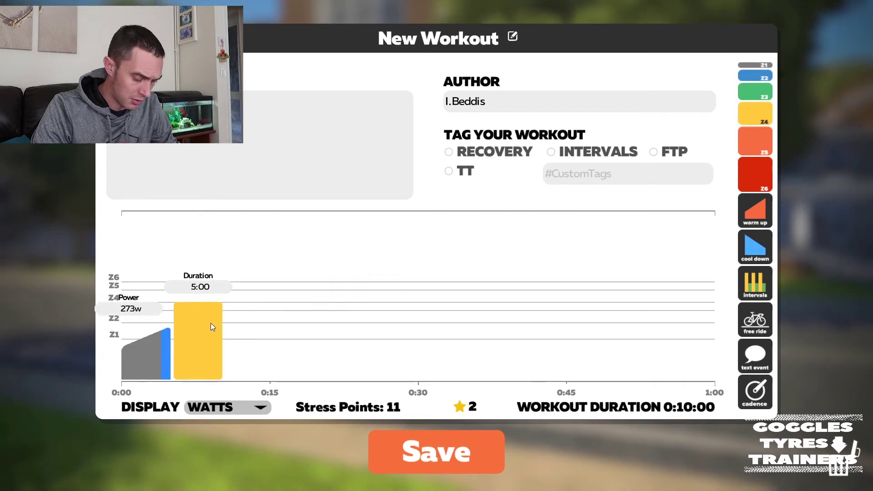
{"action": "mouse_move", "coordinate": [205, 302]}
{"action": "left_mouse_down"}
{"action": "mouse_move", "coordinate": [205, 317]}
{"action": "mouse_move", "coordinate": [211, 306]}
{"action": "left_mouse_up"}
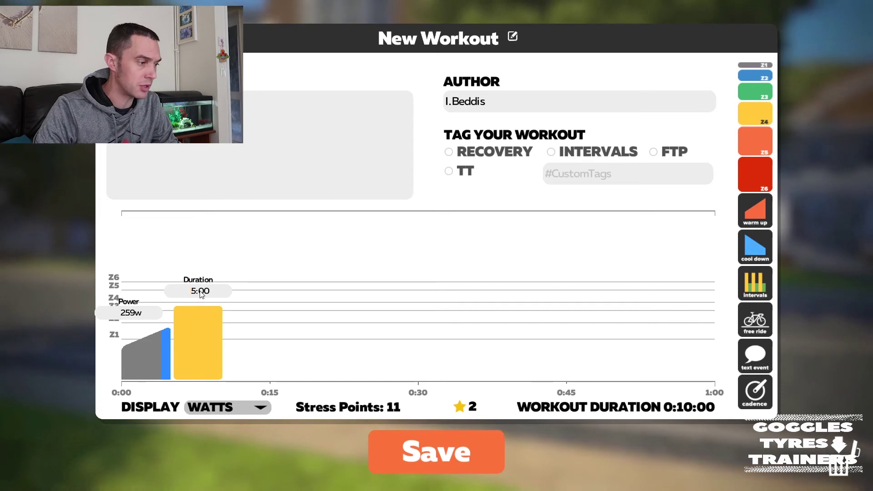
{"action": "key", "text": "BackSpace"}
{"action": "type", "text": "30"}
{"action": "key", "text": "Return"}
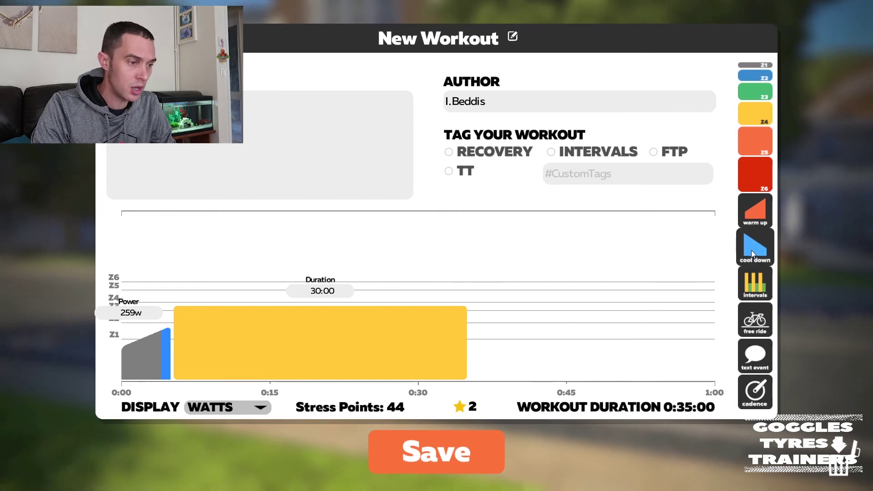
Step: Add a cool-down ramp after the steady block with a 173w starting power
{"action": "left_click_drag", "start_coordinate": [752, 252], "coordinate": [531, 359]}
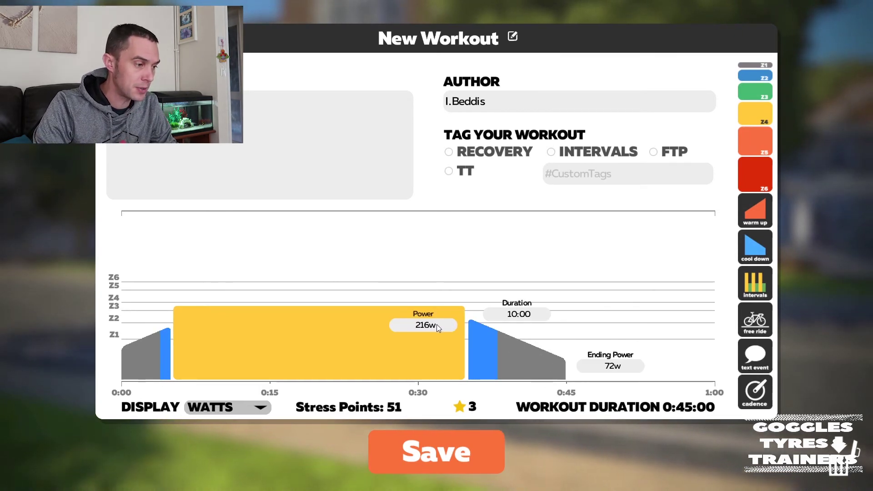
{"action": "left_click_drag", "start_coordinate": [473, 321], "coordinate": [474, 331]}
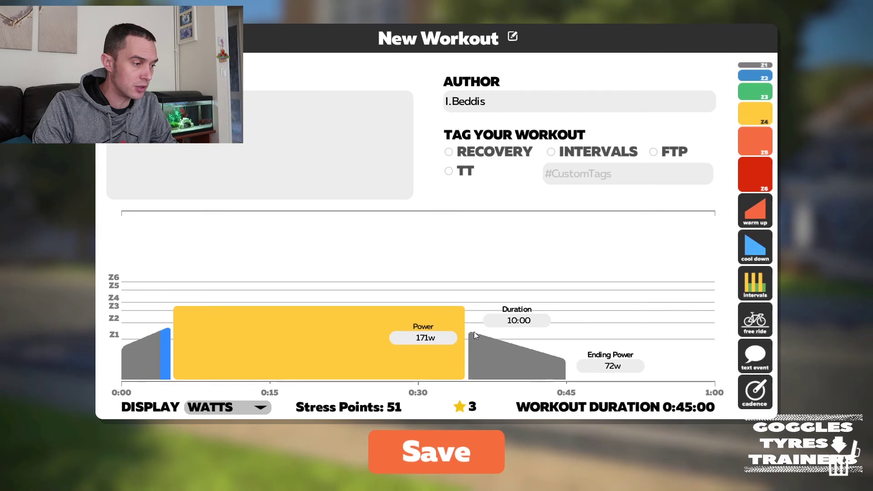
{"action": "left_click_drag", "start_coordinate": [474, 332], "coordinate": [474, 330]}
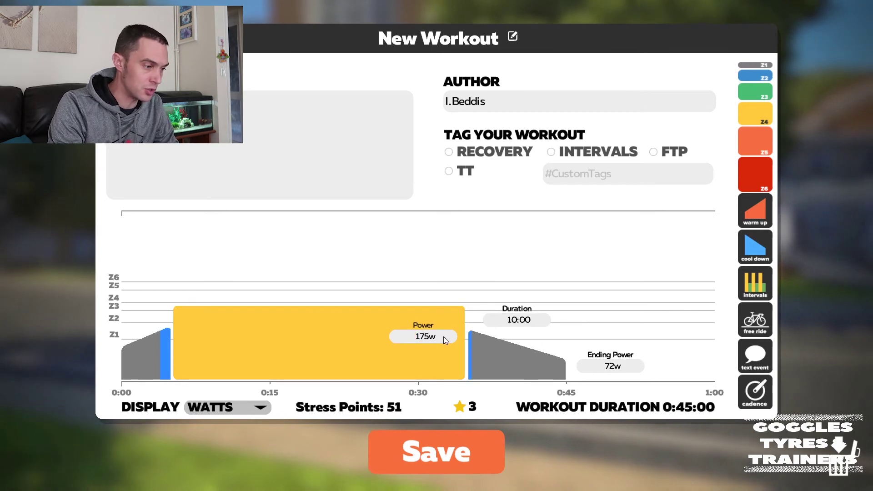
{"action": "key", "text": "BackSpace"}
{"action": "key", "text": "BackSpace"}
{"action": "key", "text": "BackSpace"}
{"action": "type", "text": "173"}
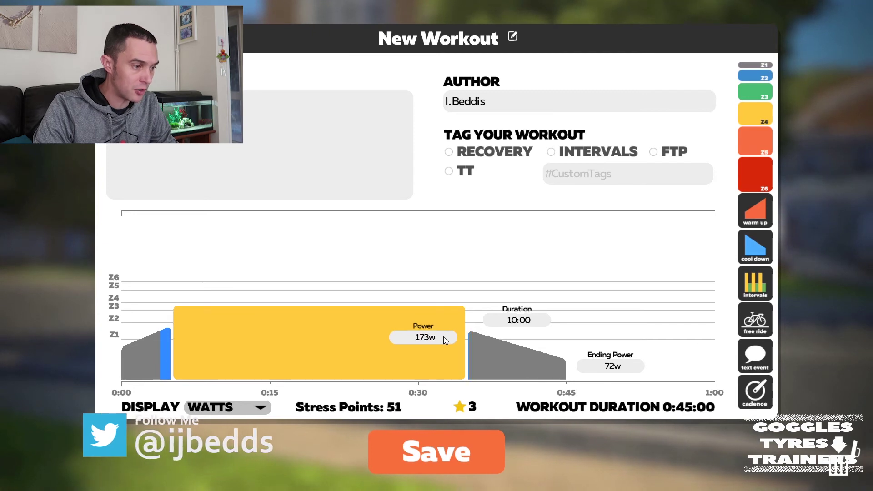
Step: Make the cool-down 5:00 long ending at 115w, and save the 40-minute workout
{"action": "left_click", "coordinate": [517, 320]}
{"action": "key", "text": "BackSpace"}
{"action": "key", "text": "BackSpace"}
{"action": "type", "text": "5"}
{"action": "key", "text": "Return"}
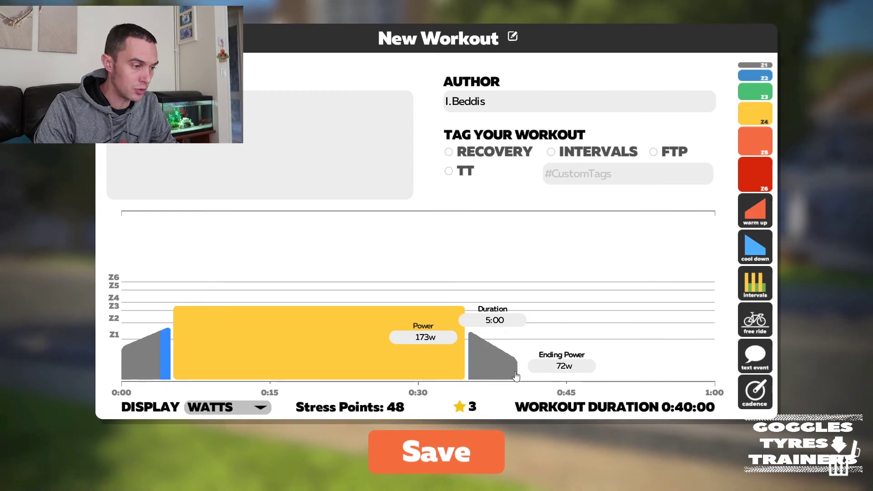
{"action": "left_click_drag", "start_coordinate": [519, 361], "coordinate": [521, 352]}
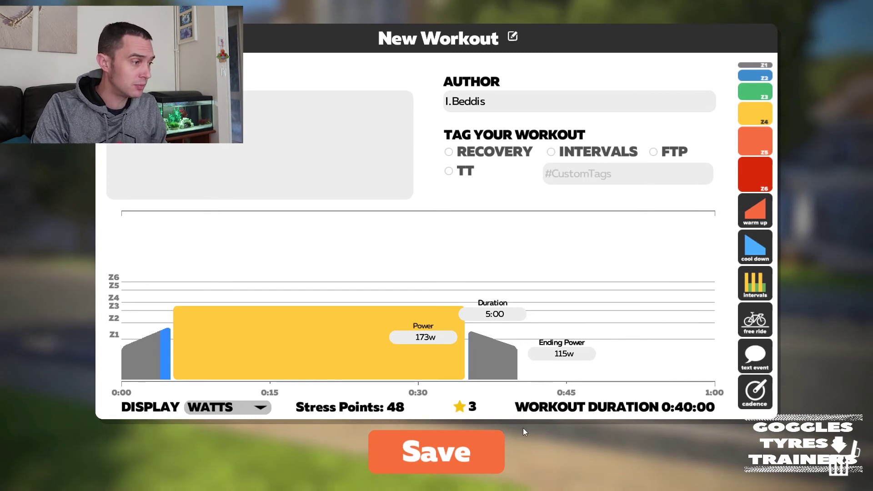
{"action": "left_click", "coordinate": [466, 438]}
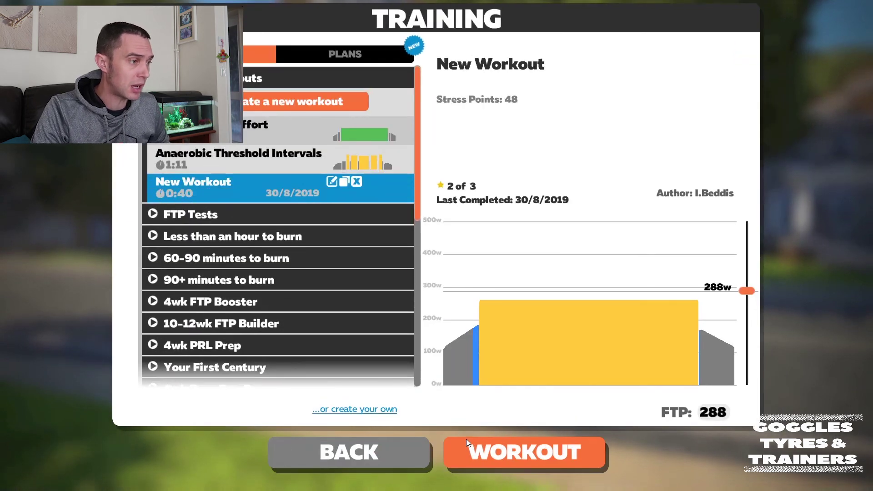